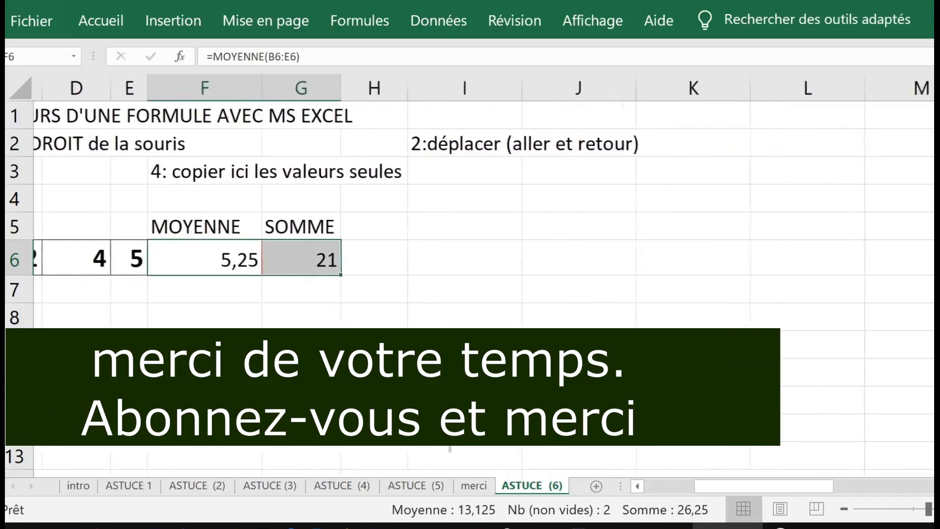
Enlarge the mouse picture that sits over columns Q and R
left_click(316, 172)
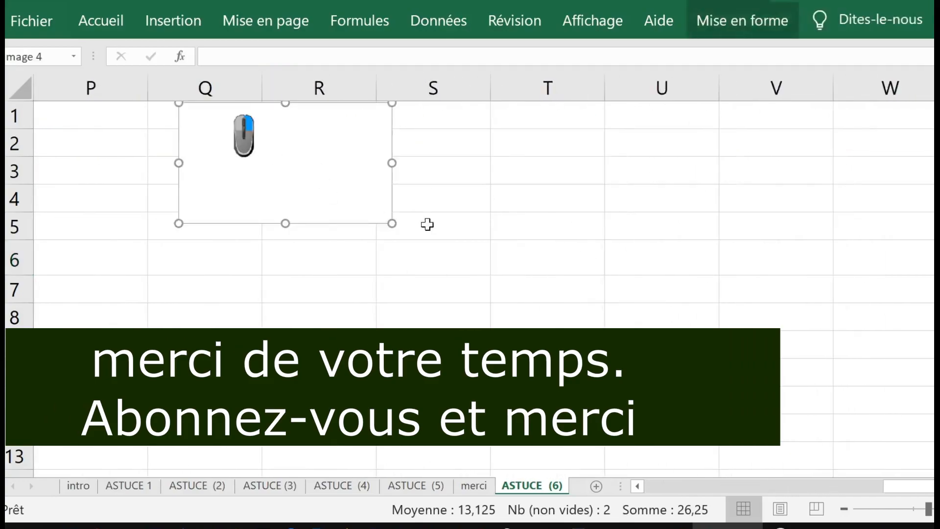
left_click_drag(390, 223, 769, 436)
left_click_drag(909, 484, 634, 467)
Copy only the values of F6:G6 into H6:I6
left_click_drag(458, 256, 740, 269)
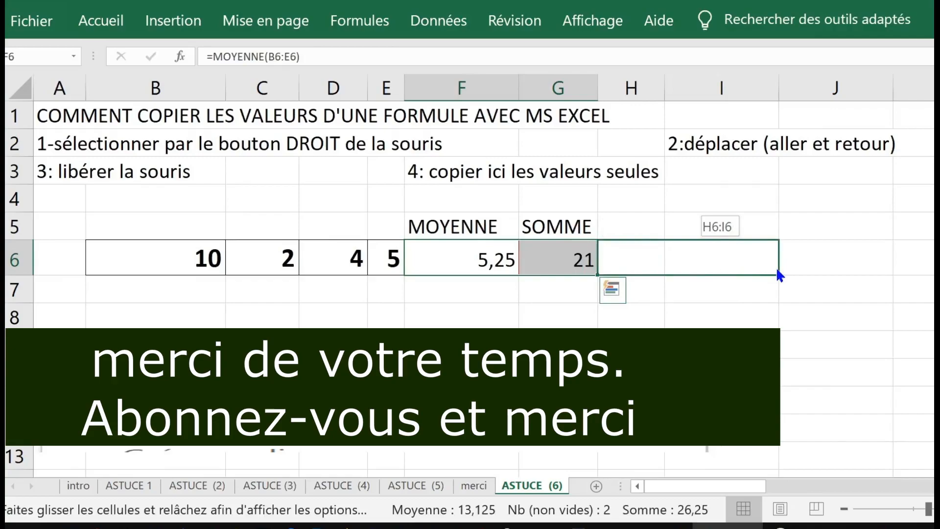
left_click_drag(777, 271, 777, 270)
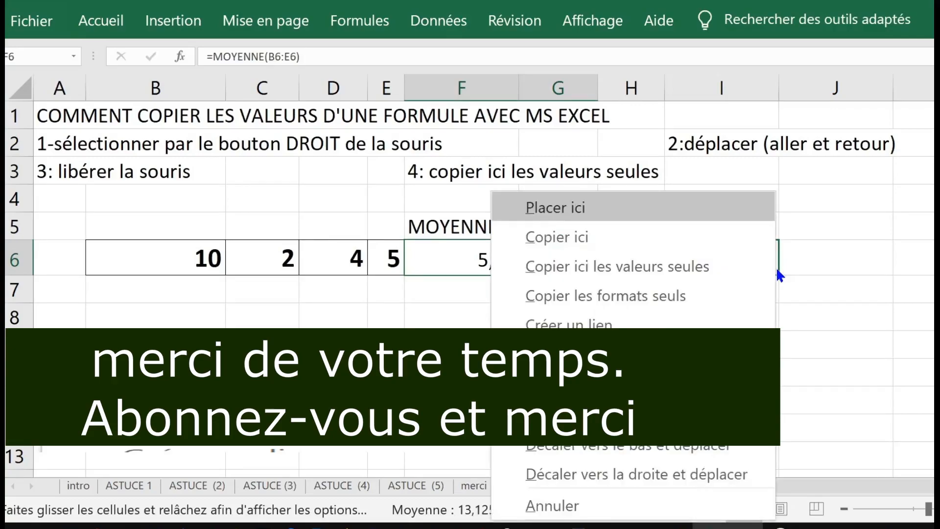
left_click(725, 266)
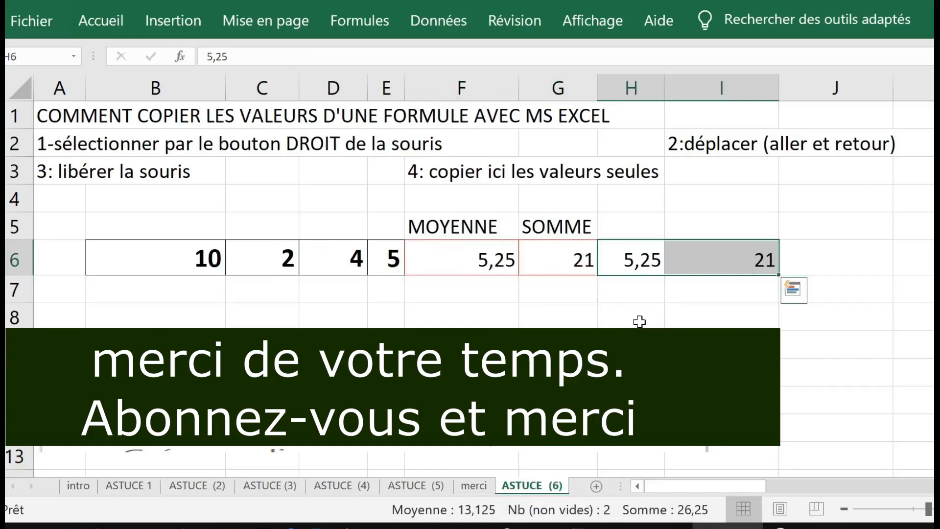
Check whether the copied cells H6 and I6 hold plain values, and compare them with F6
left_click(710, 259)
left_click(636, 260)
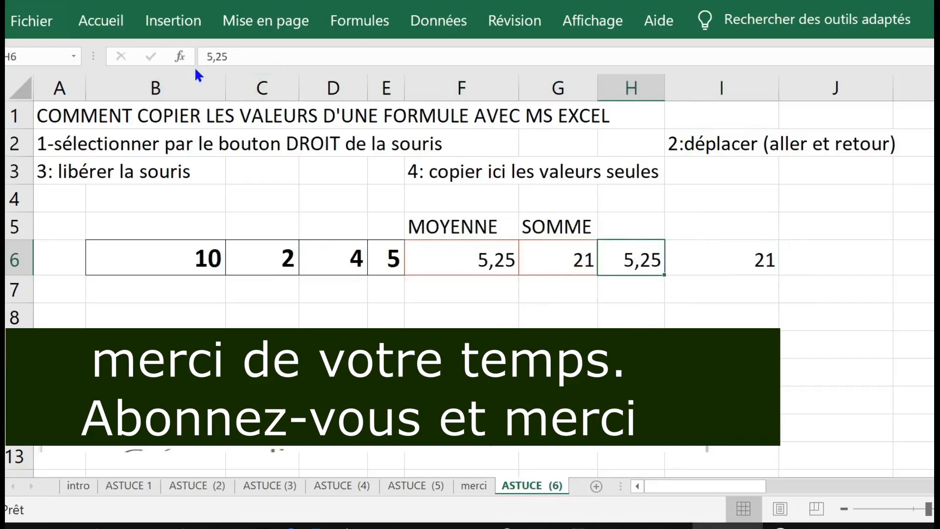
left_click(713, 264)
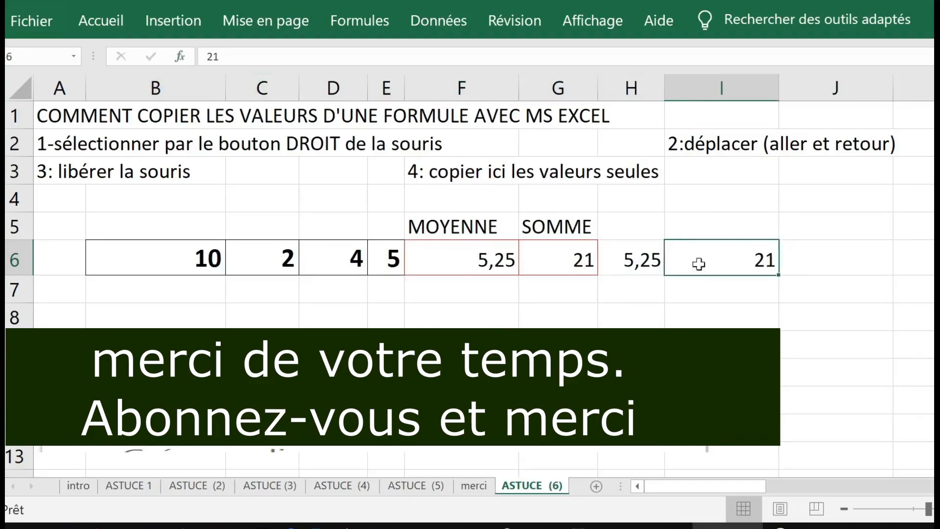
left_click(507, 256)
Set cell C6 to 200 and compare the results in F6:G6 with the copied values in H6:I6
left_click(286, 258)
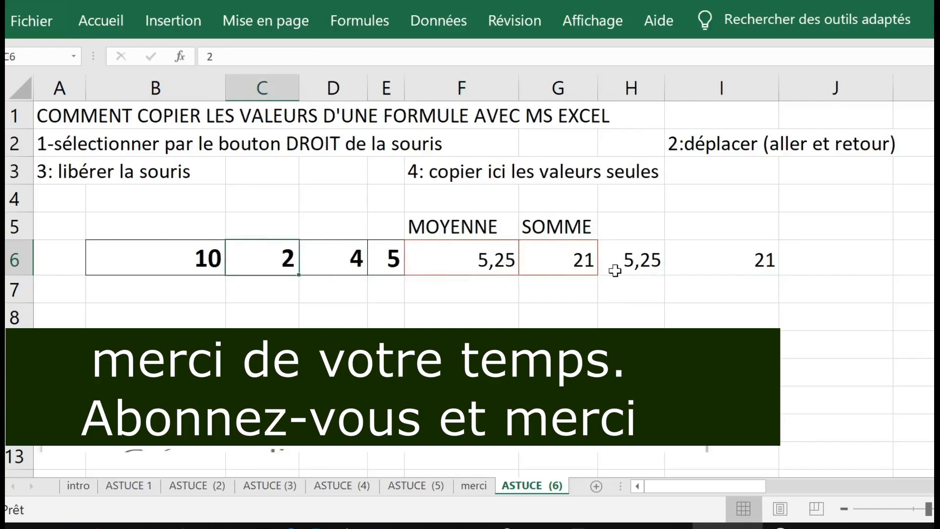
type("200")
key("Return")
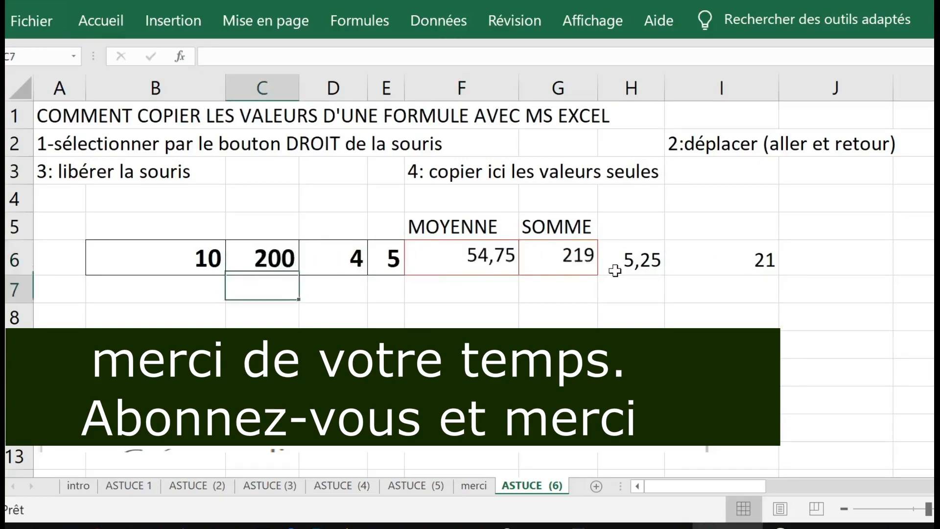
left_click_drag(485, 270, 577, 265)
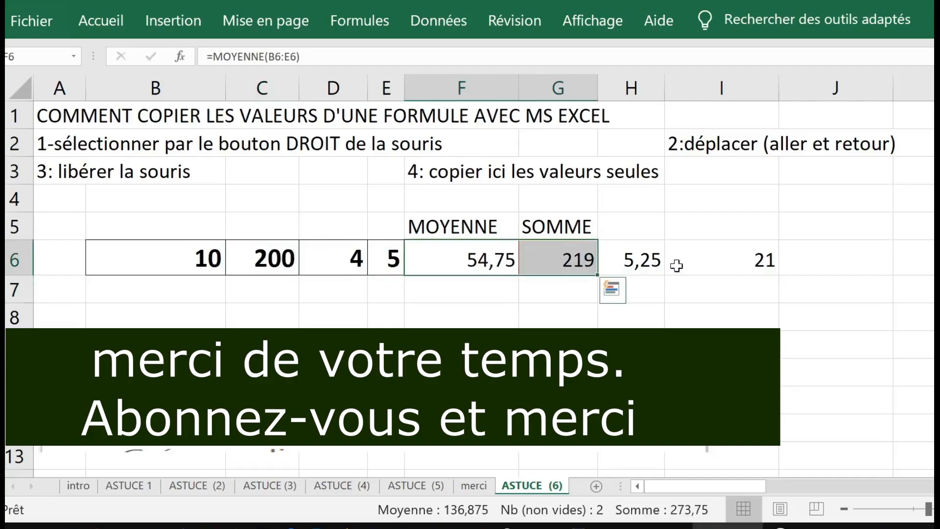
left_click(643, 259)
left_click_drag(643, 260, 760, 259)
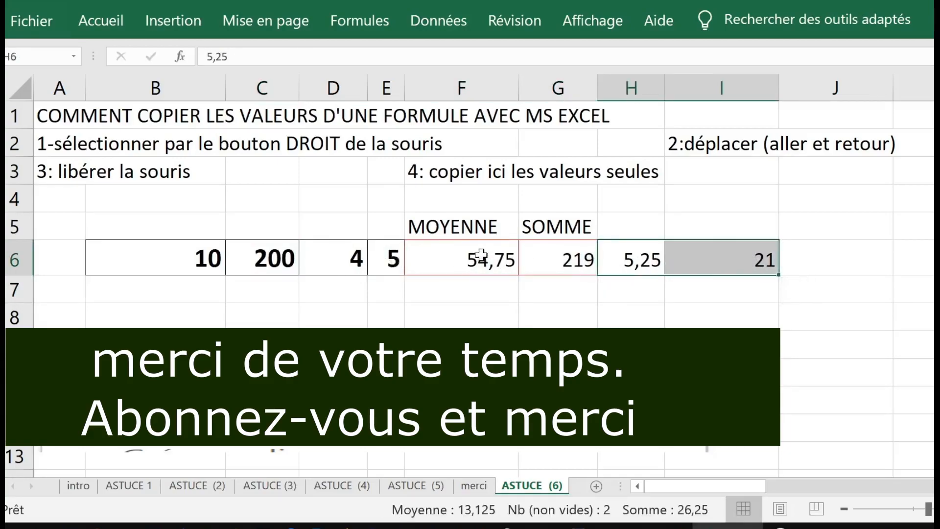
Copy the MOYENNE and SOMME results from F6:G6 as values only into H4:I4
left_click_drag(481, 256, 563, 257)
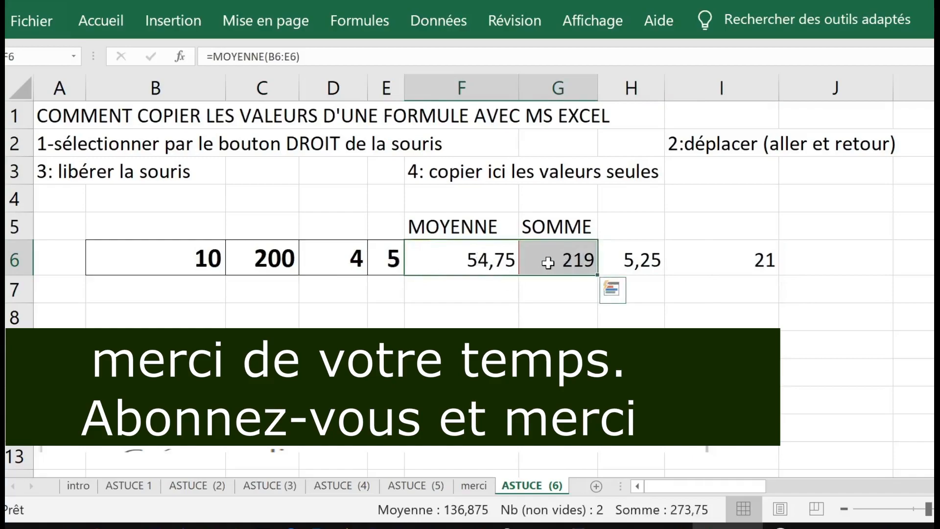
left_click_drag(543, 275, 728, 216)
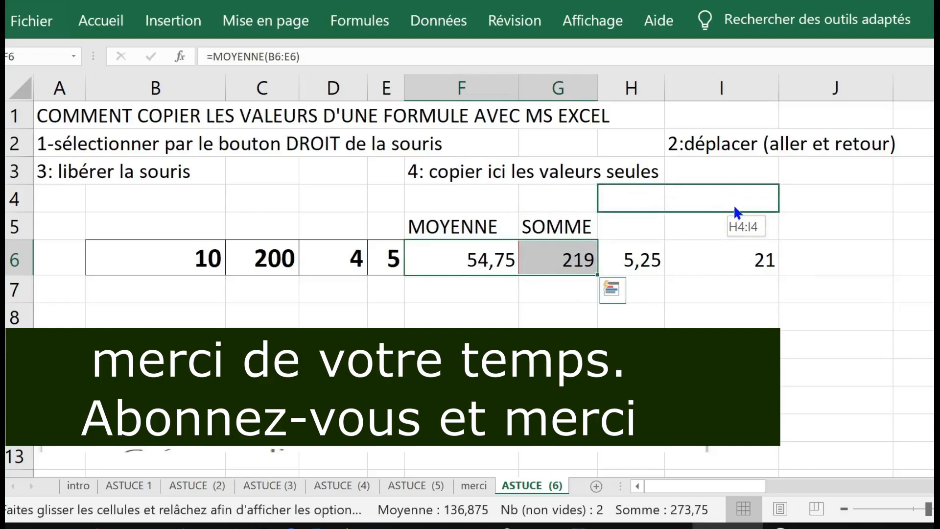
left_click_drag(735, 208, 735, 208)
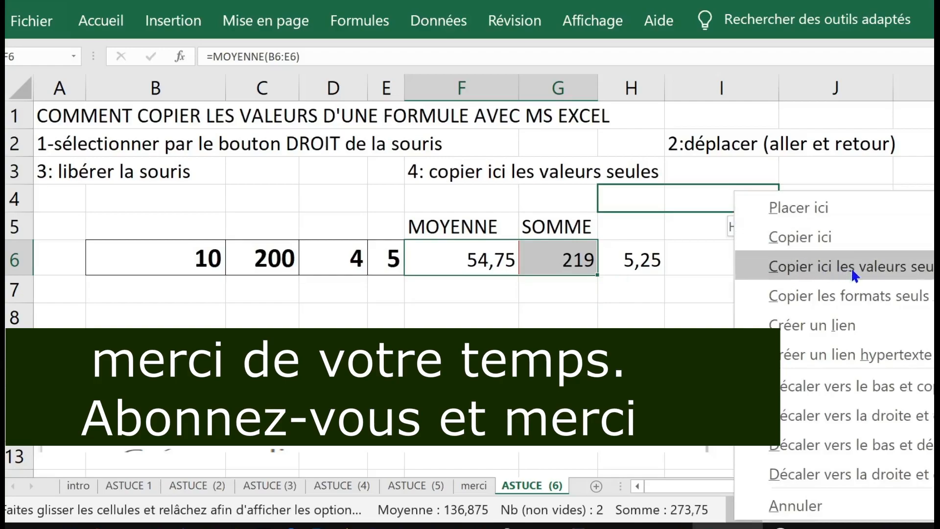
left_click(851, 267)
Clear the contents of H4:I4 and H6:J6
left_click(730, 211)
left_click_drag(640, 199, 740, 199)
key("Delete")
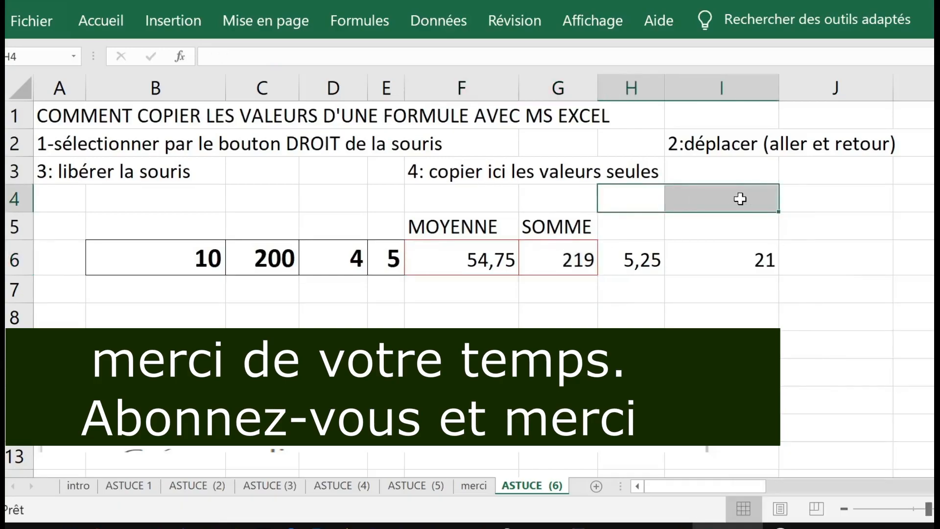
left_click_drag(631, 259, 789, 258)
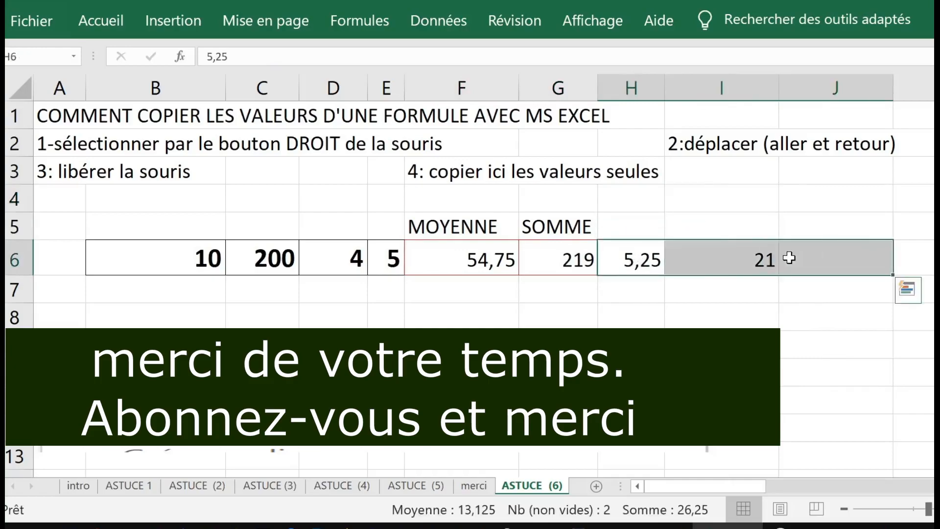
key("Delete")
left_click(769, 308)
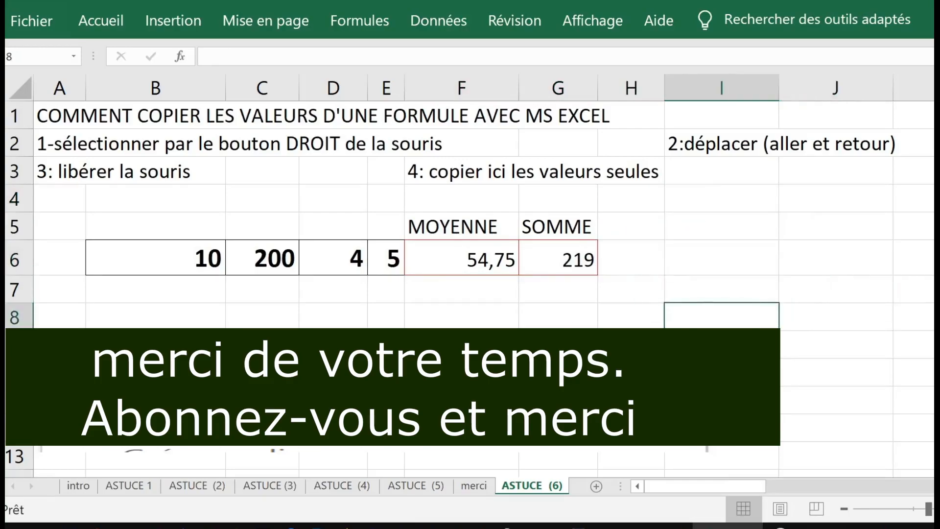
Examine the MOYENNE formula in cell F6 without changing it
mouse_move(468, 262)
left_mouse_down()
mouse_move(563, 263)
mouse_move(470, 263)
left_mouse_up()
double_click(462, 260)
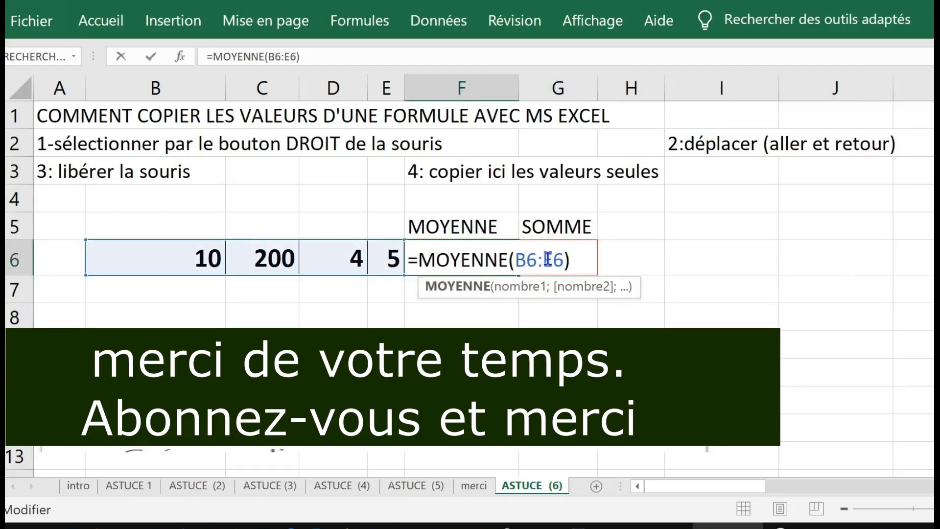
key("Escape")
Replace the formulas in F6:G6 with their own values by copying the range onto itself as values only
left_click_drag(458, 260, 539, 265)
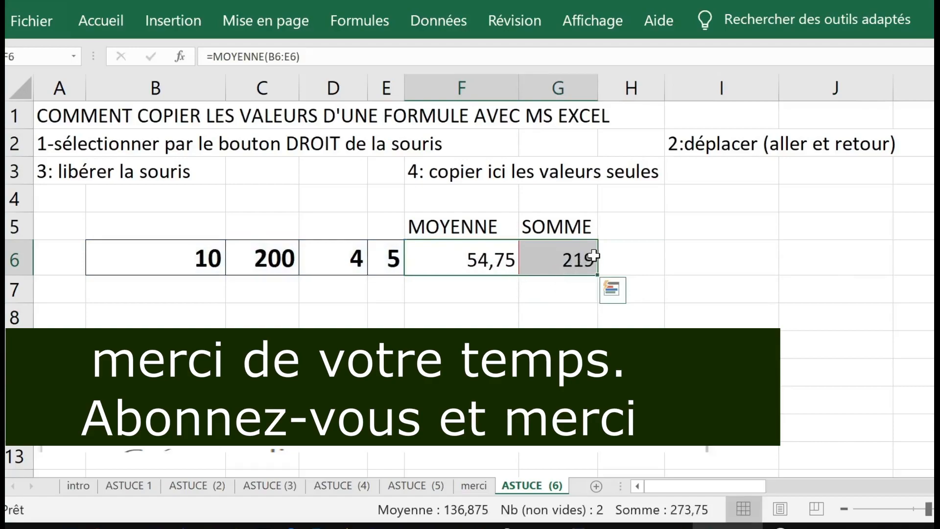
left_click_drag(596, 254, 559, 268)
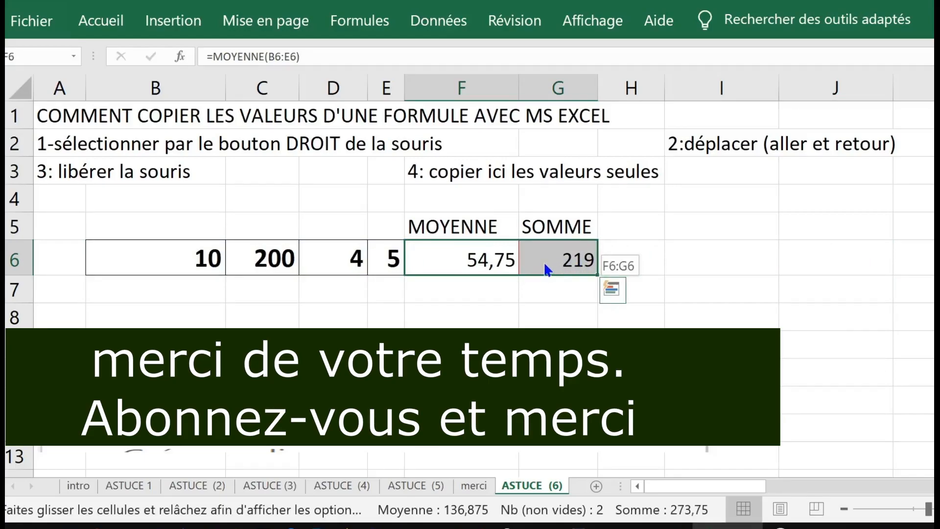
left_click_drag(546, 265, 546, 264)
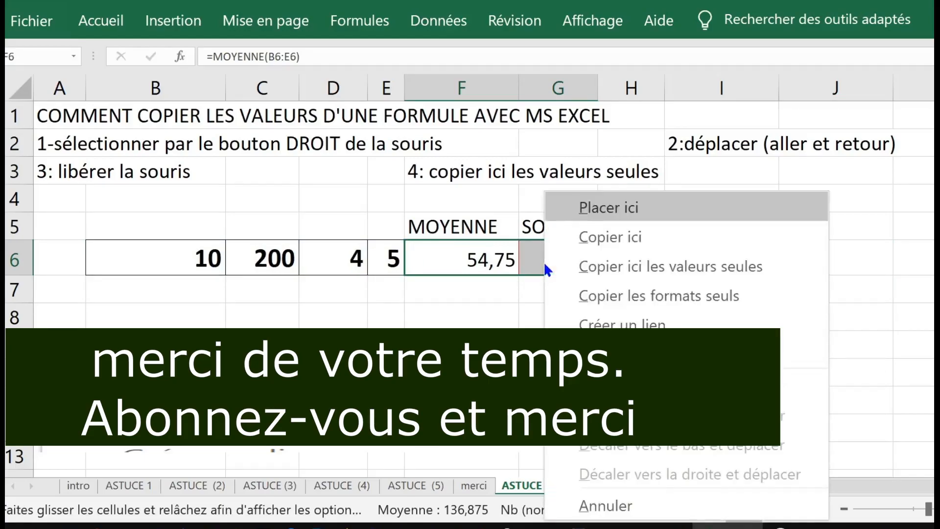
left_click(687, 271)
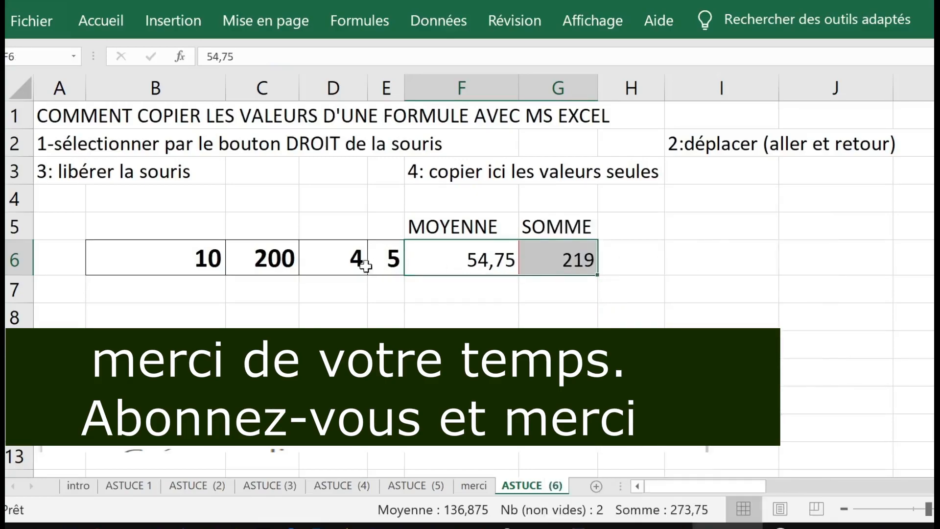
Set cell D6 to 487 and check the contents of F6 and G6
left_click(344, 259)
type("487")
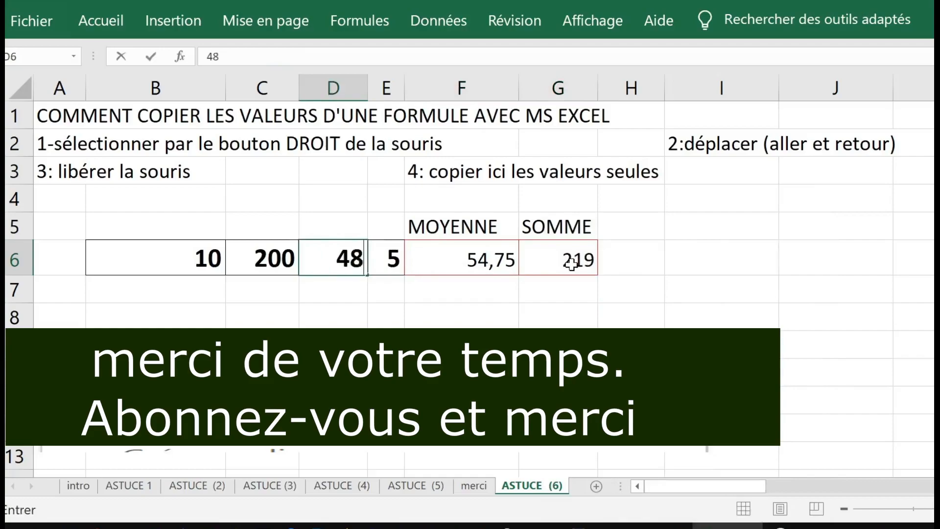
key("Return")
left_click(491, 266)
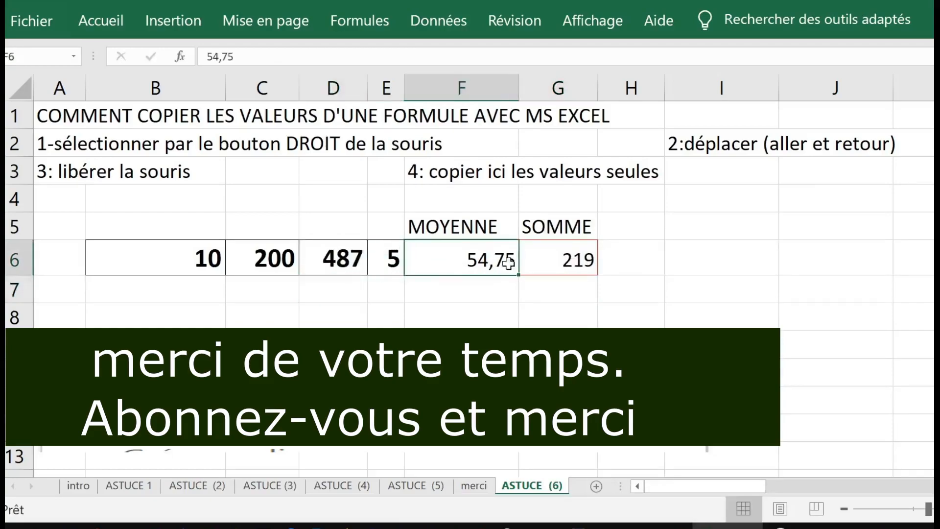
left_click(571, 262)
left_click_drag(499, 258, 574, 255)
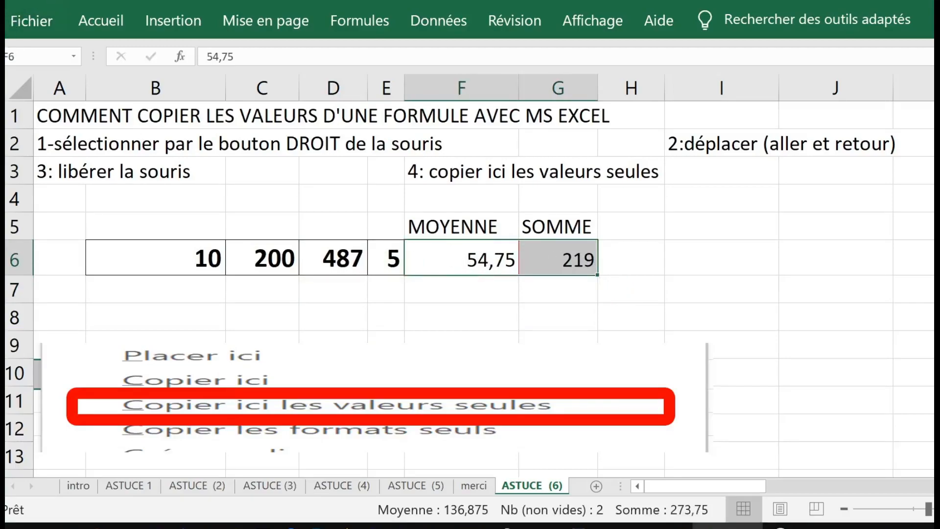
Undo the last change to cell D6
key("ctrl+z")
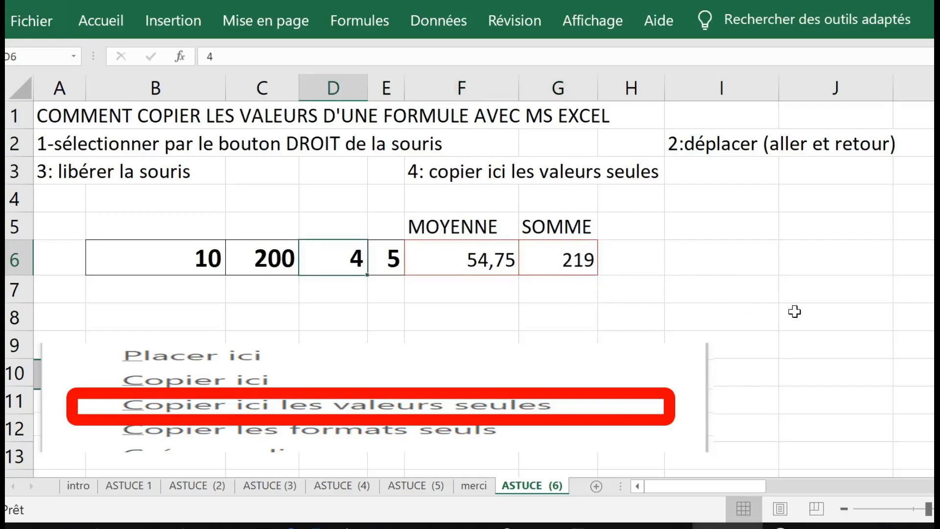
scroll(470, 274, "down", 4)
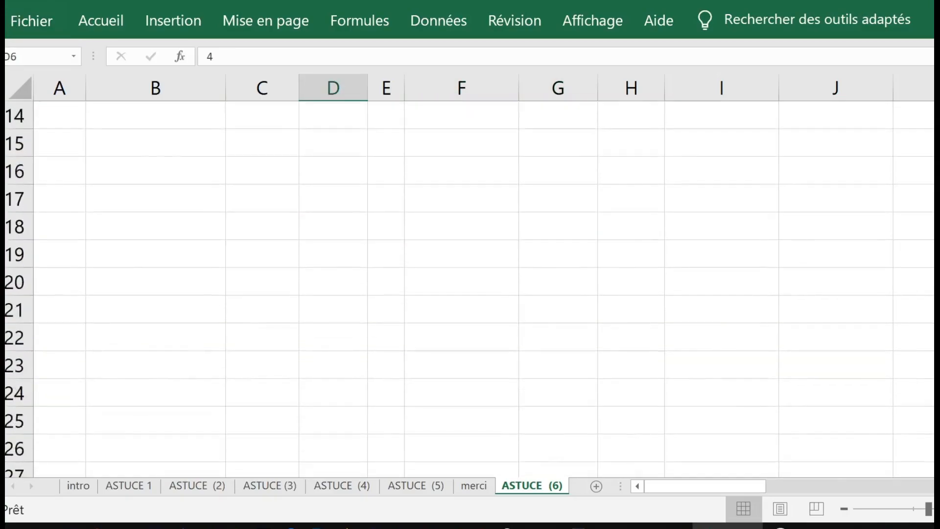
scroll(370, 249, "up", 4)
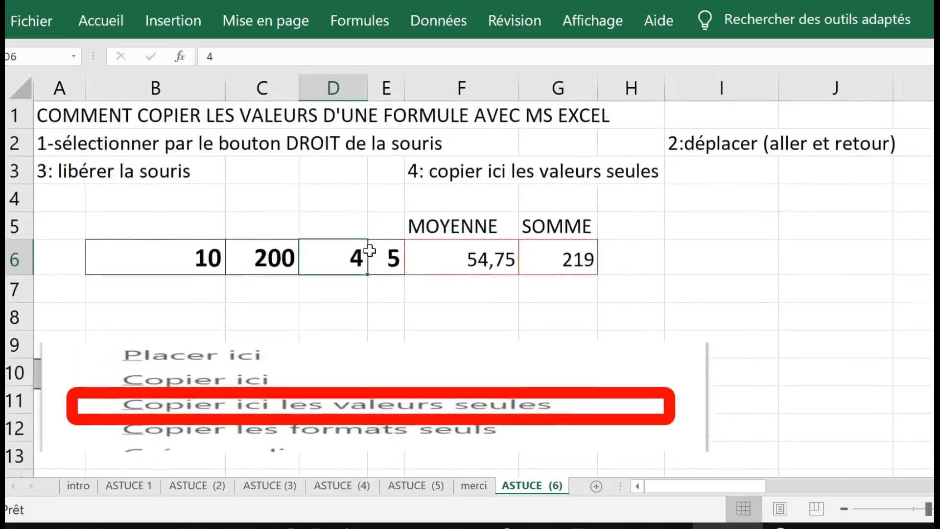
Go to exemple 2 and review the dates in B30:B32
left_click(821, 224)
scroll(821, 224, "down", 9)
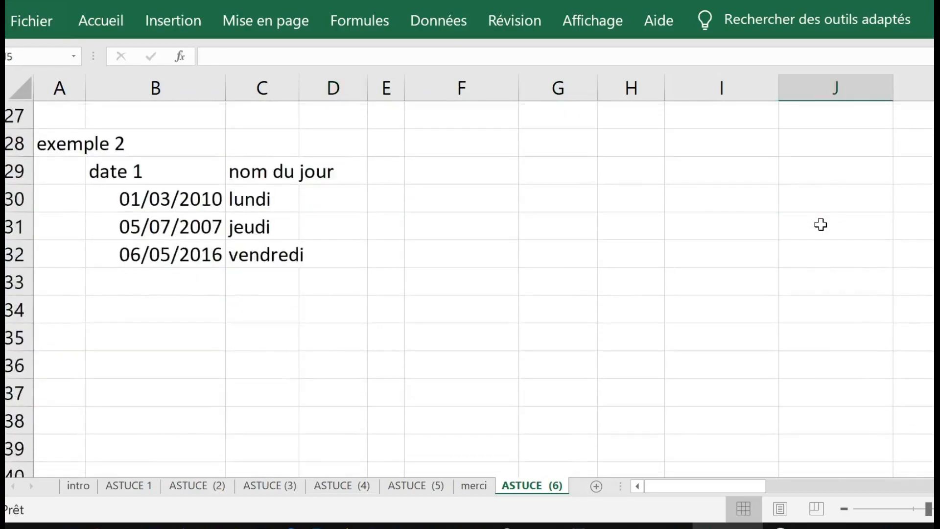
left_click(153, 199)
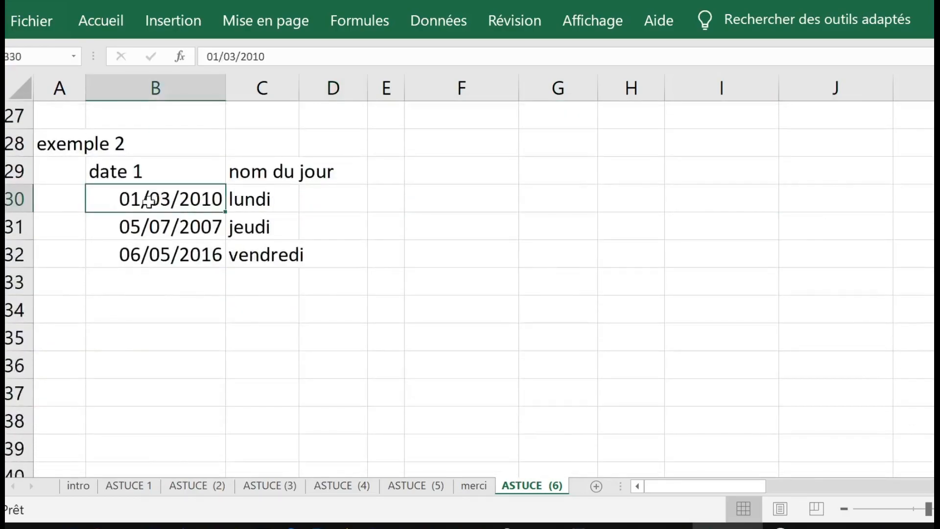
left_click_drag(130, 195, 131, 249)
Widen column C to fit the "nom du jour" heading and check the day-name formula in C30
left_click(251, 197)
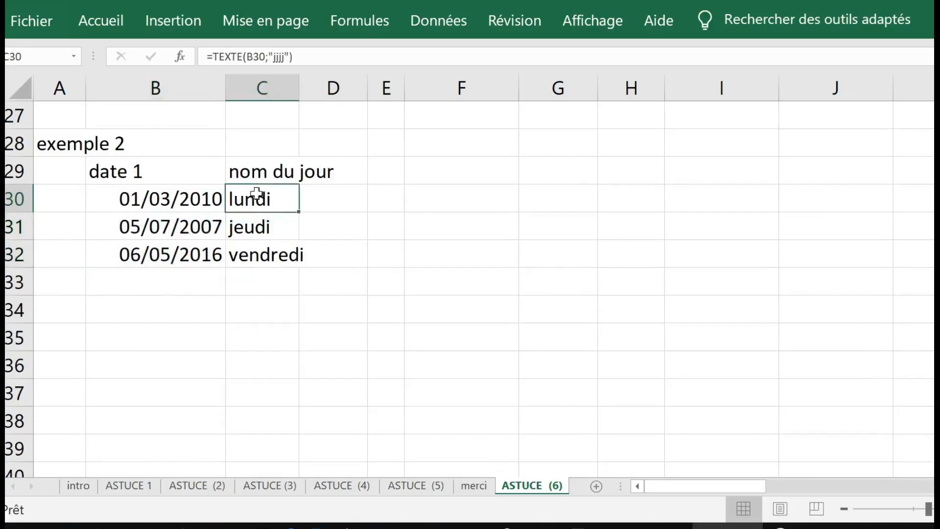
left_click_drag(298, 89, 361, 89)
key("F2")
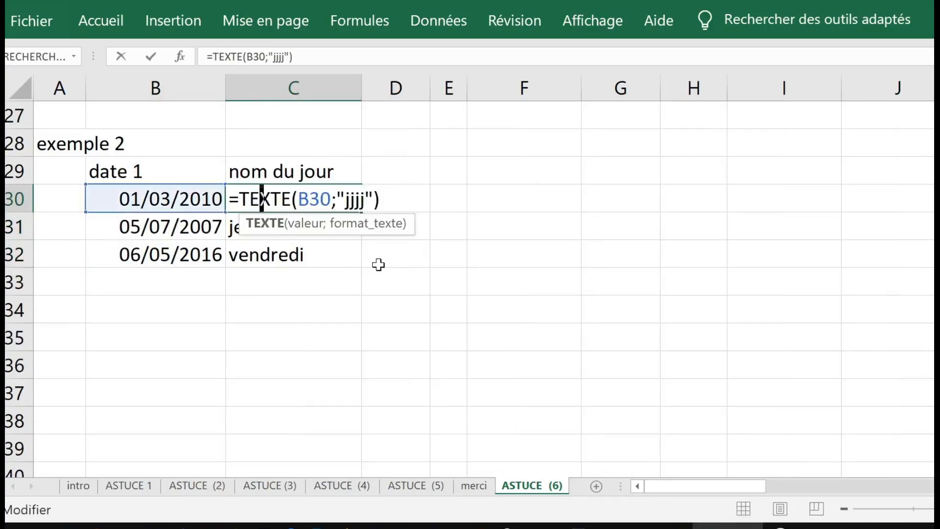
key("Return")
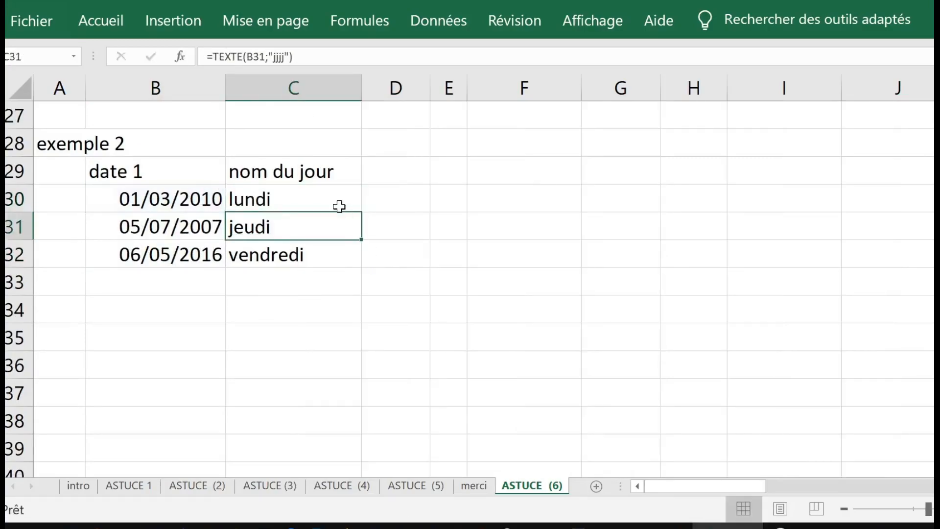
Inspect the TEXTE formula in C30, including its date reference and day-name format argument
left_click(311, 195)
double_click(311, 195)
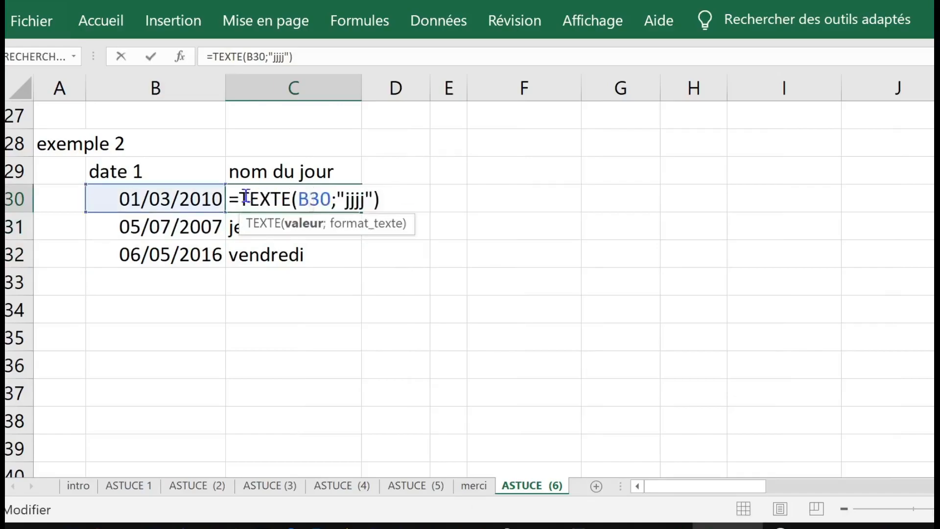
left_click_drag(235, 197, 320, 194)
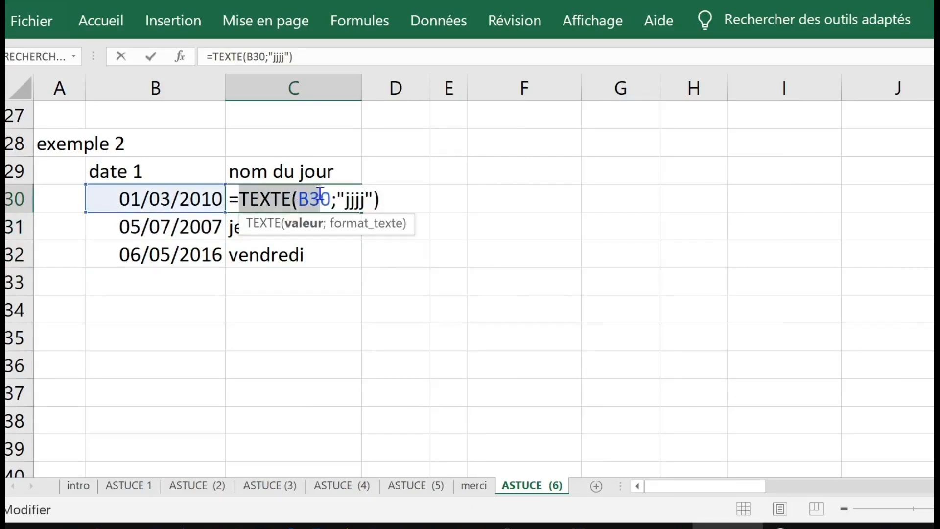
left_click(368, 198)
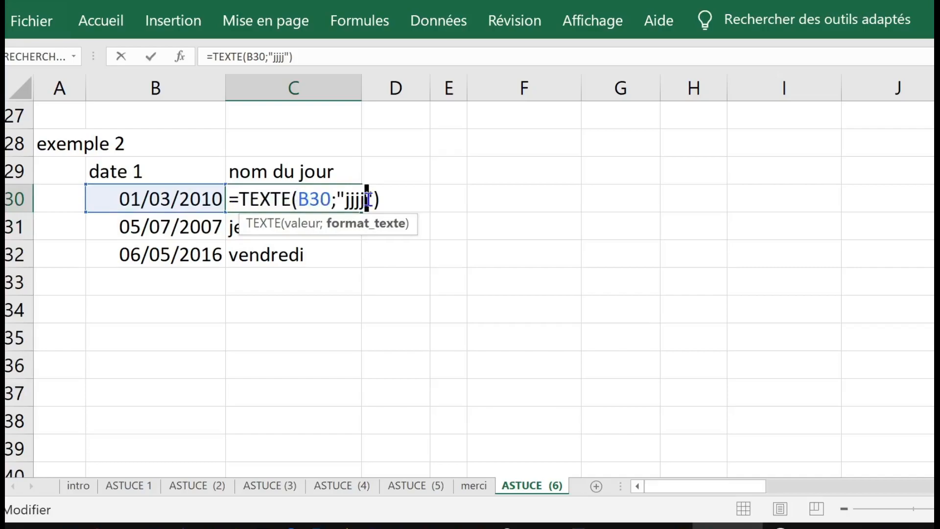
key("ctrl+Return")
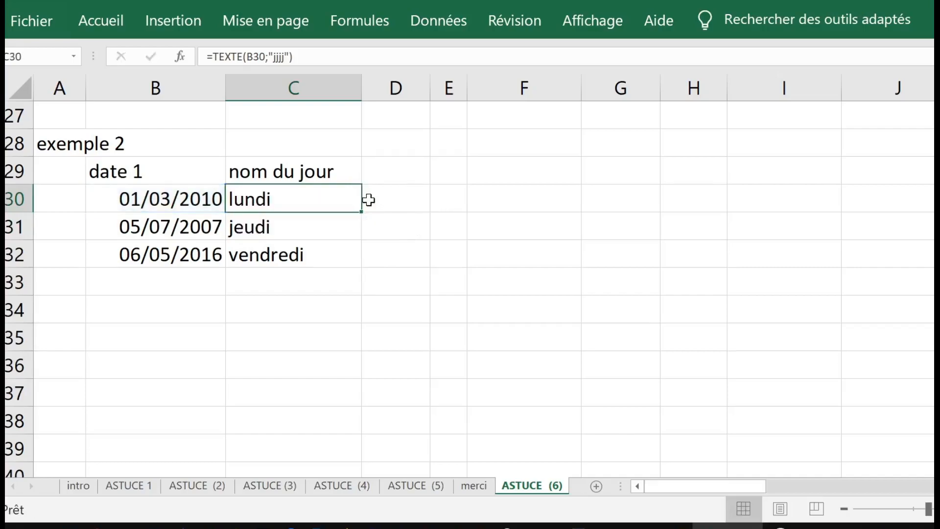
left_click(401, 197)
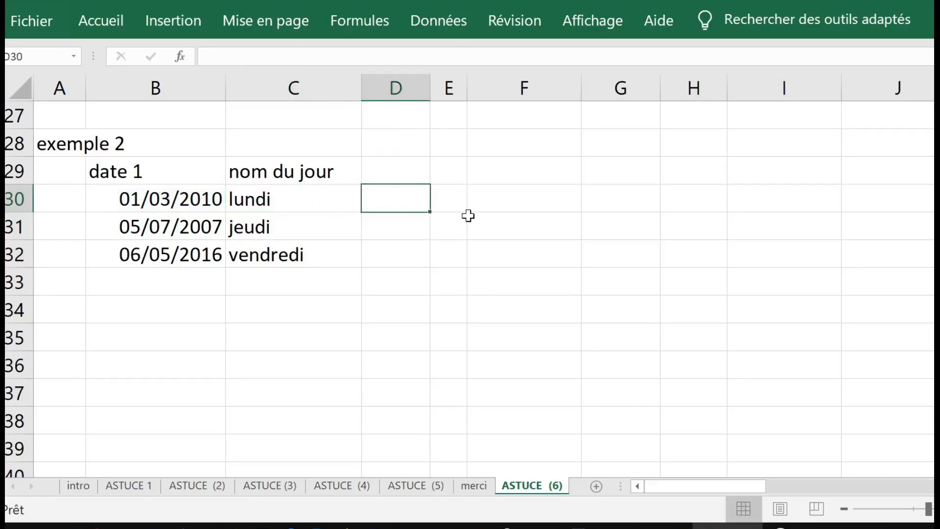
type("=")
key("BackSpace")
key("Escape")
Review the day-name formulas in C30:C32 and the source dates in B30:B32
left_click(287, 208)
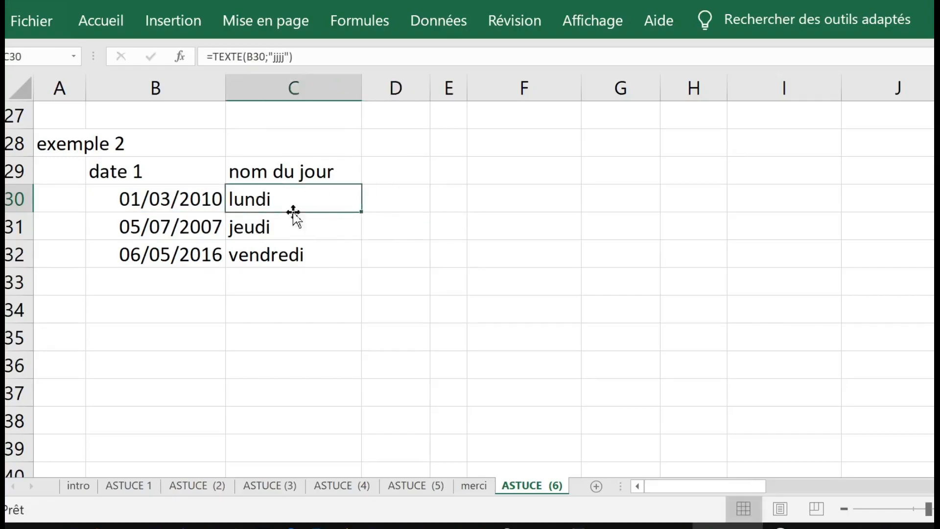
left_click(295, 227)
left_click(342, 194)
left_click(316, 230)
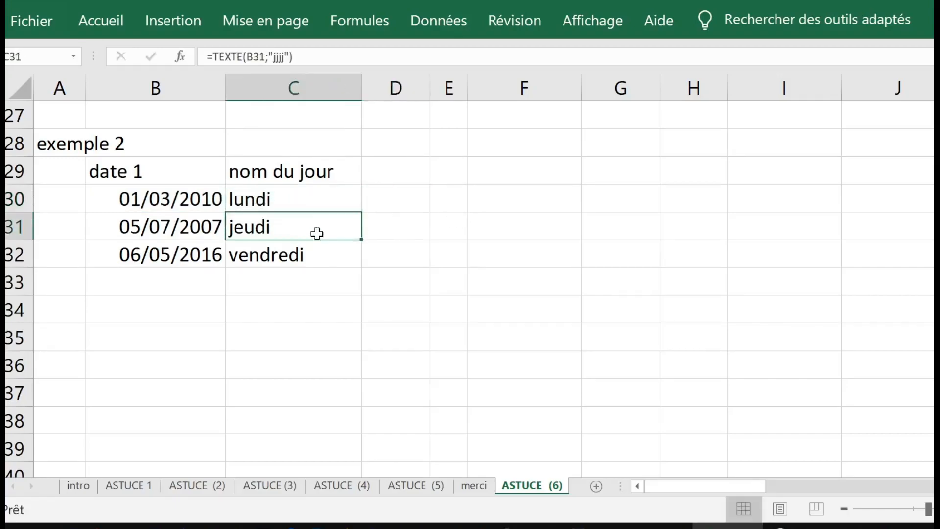
left_click(304, 252)
left_click_drag(170, 203, 170, 247)
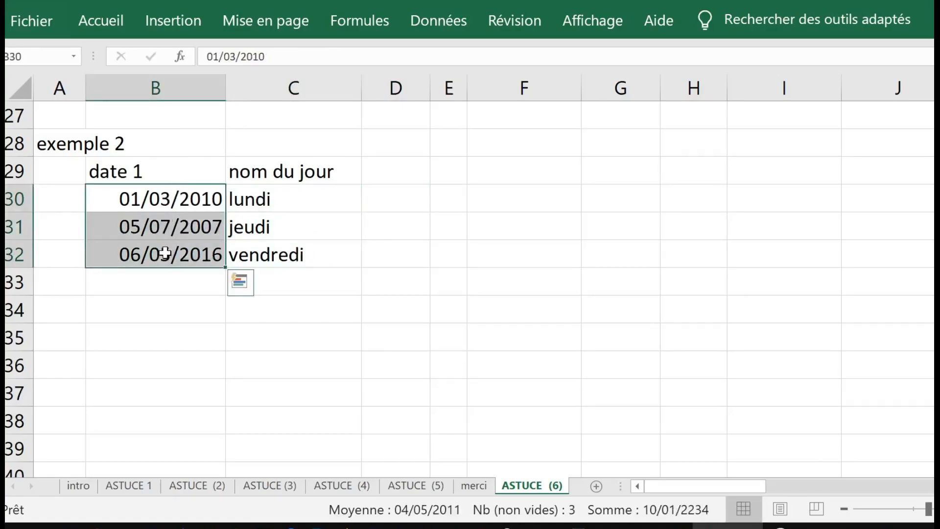
Try copying the day names in C30:C32 to F30:F32 as values only, and undo the copy
left_click_drag(262, 199, 265, 249)
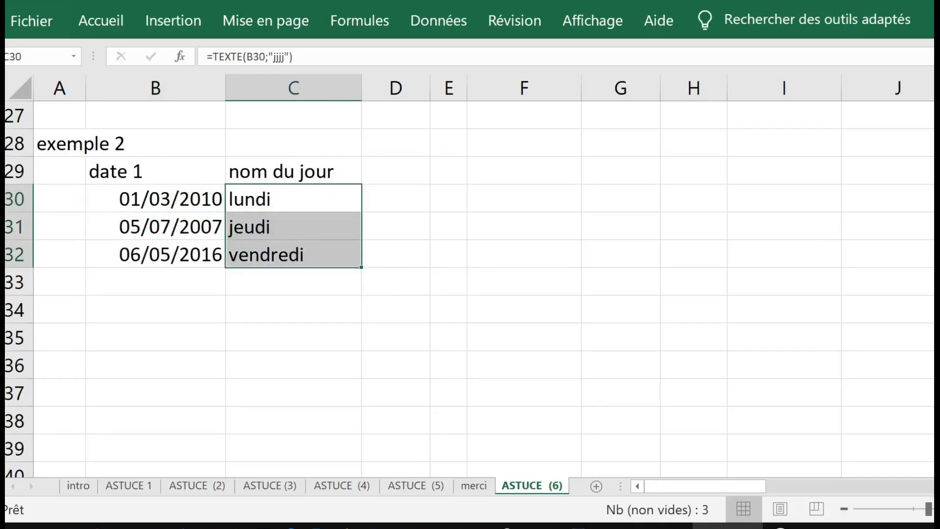
scroll(453, 177, "down", 1)
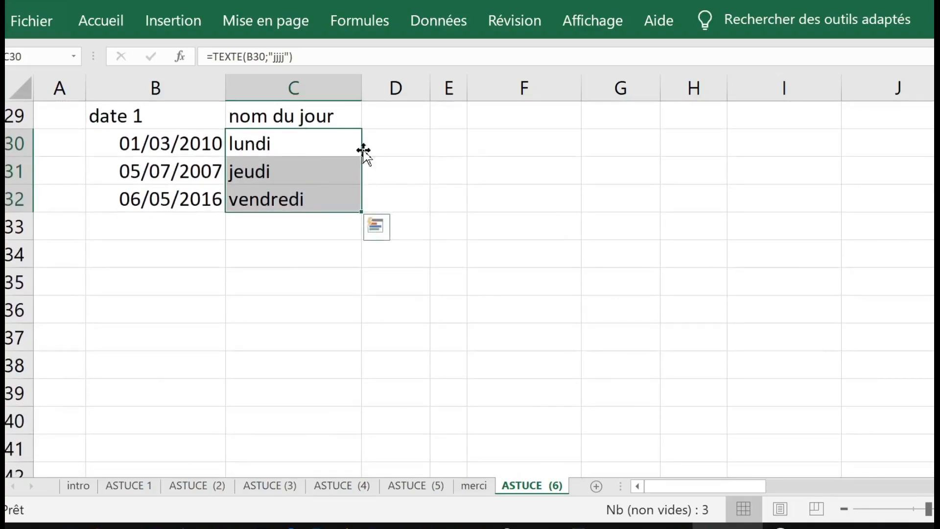
right_click(361, 149)
left_click_drag(363, 150, 538, 156)
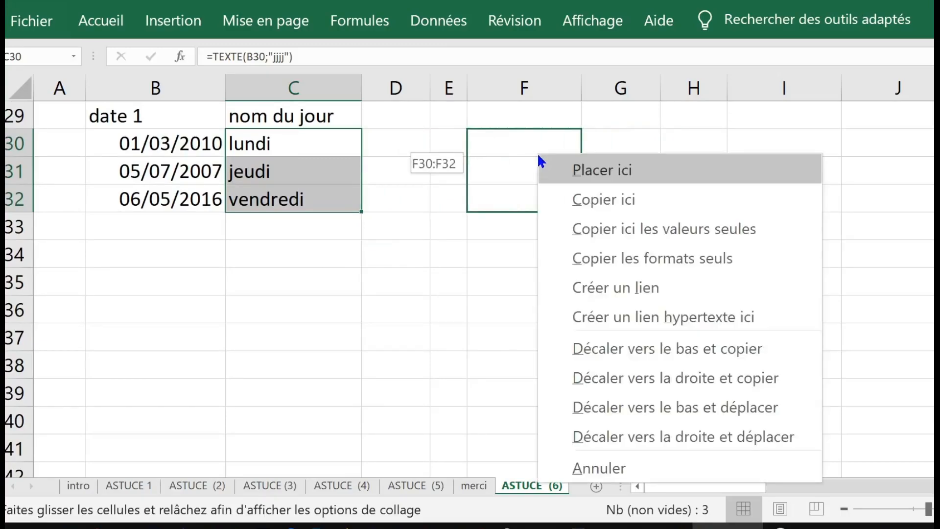
left_click(631, 236)
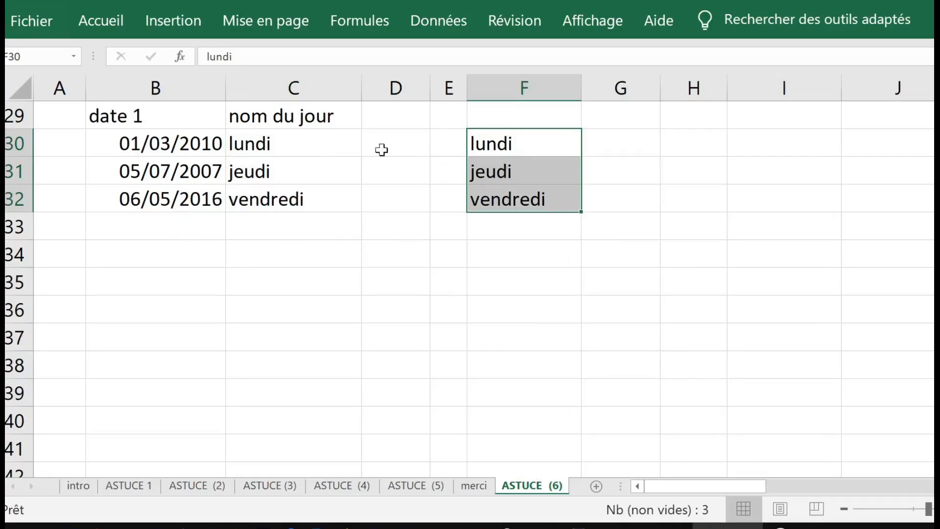
key("ctrl+z")
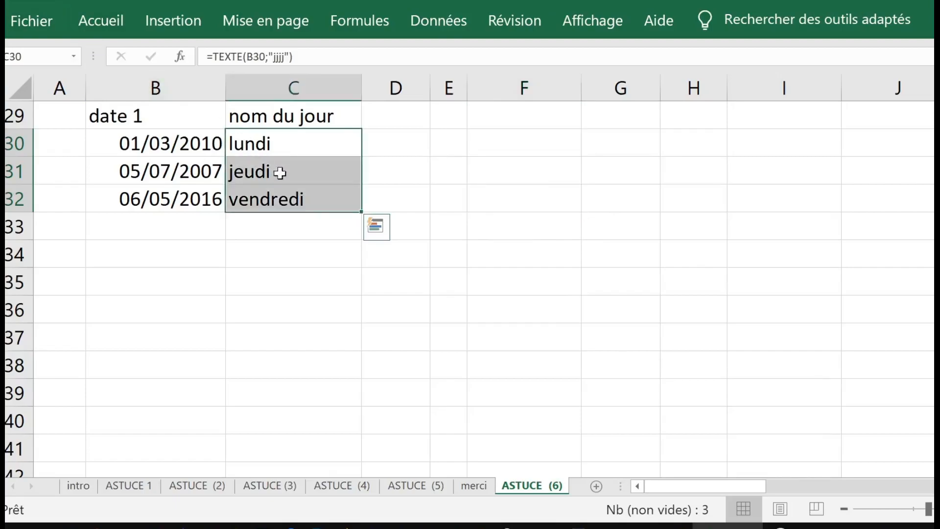
Check the formula in C30 and copy that cell to F30 as values only
left_click(432, 179)
left_click(247, 146)
double_click(247, 146)
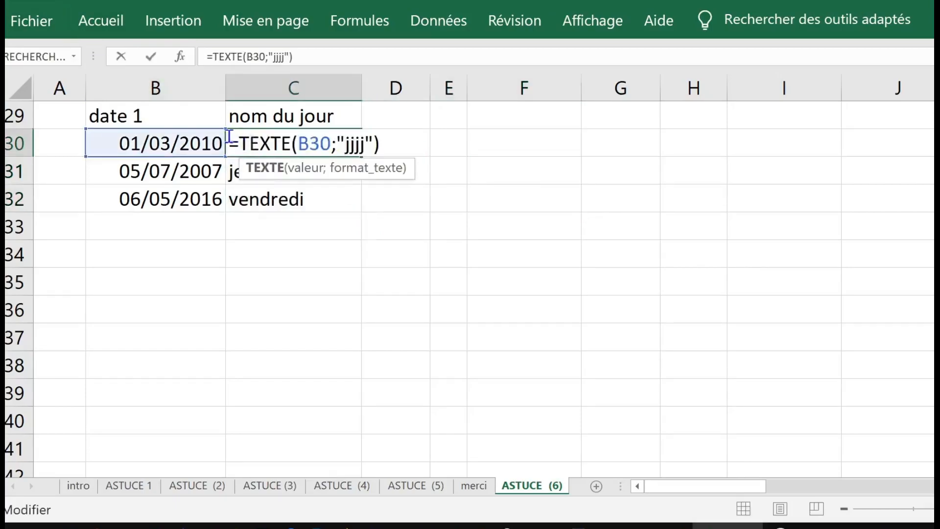
left_click_drag(231, 141, 394, 137)
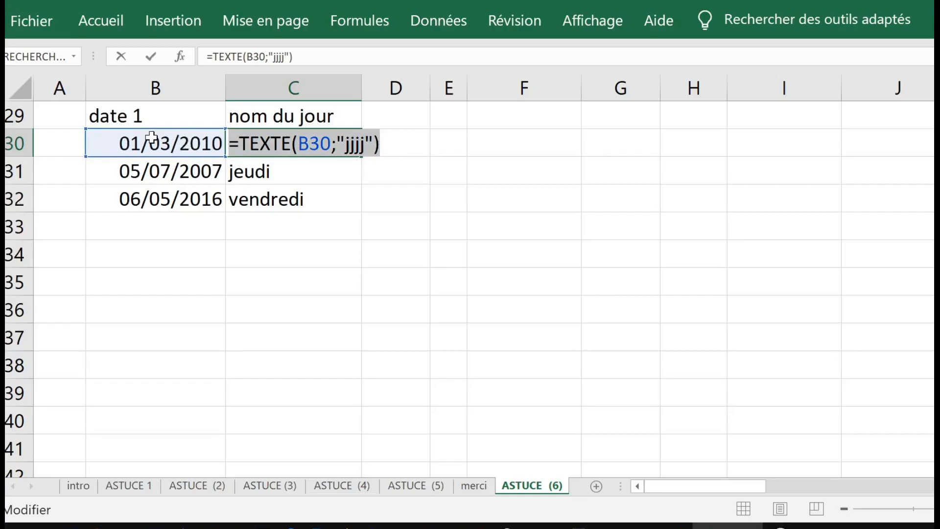
key("Escape")
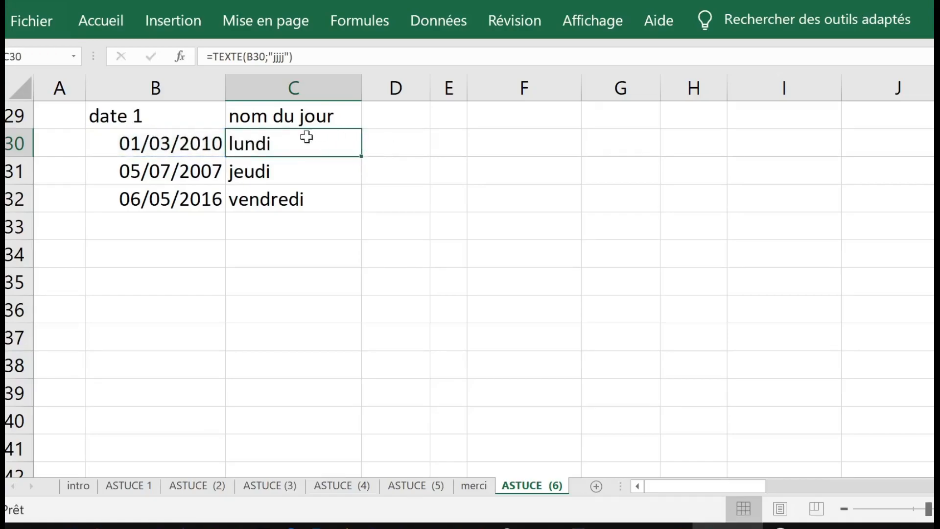
left_click_drag(361, 140, 527, 143)
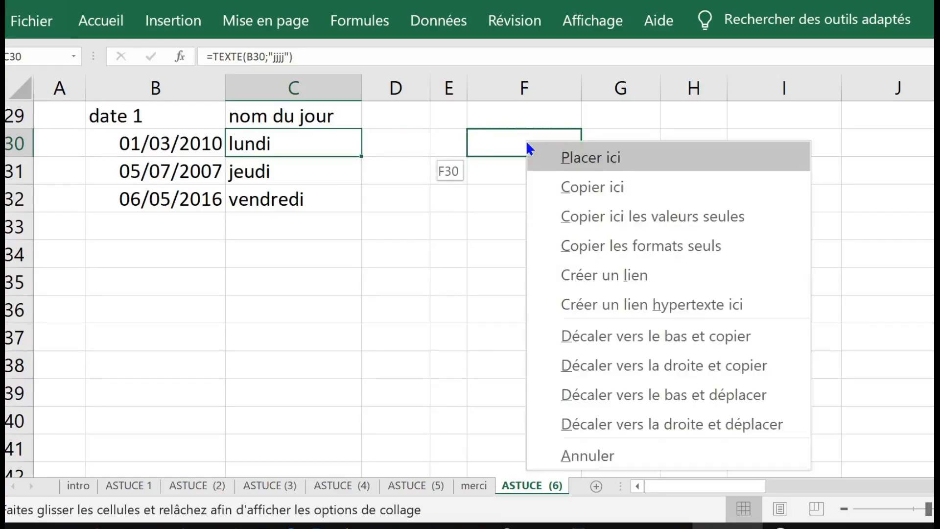
left_click(659, 220)
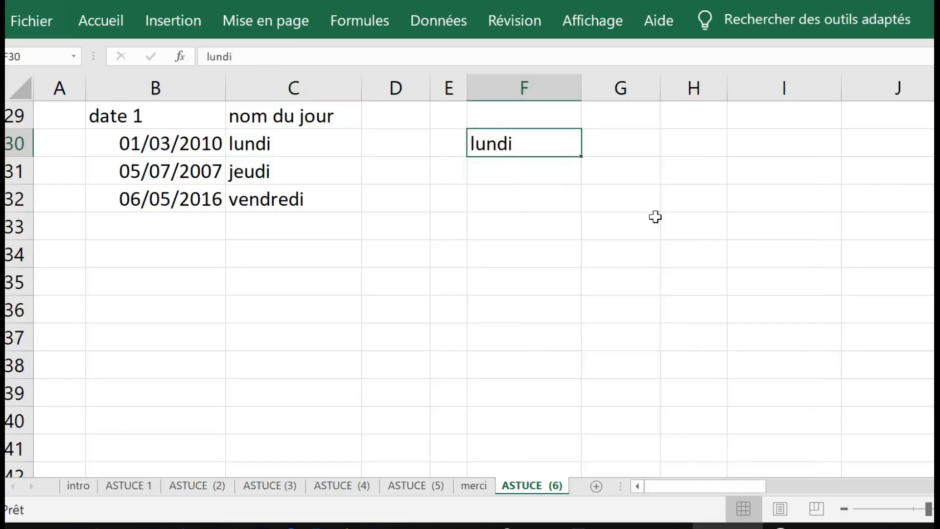
Try moving the day names from C30:C32 to H30:H32
left_click(274, 149)
left_click_drag(274, 151, 273, 196)
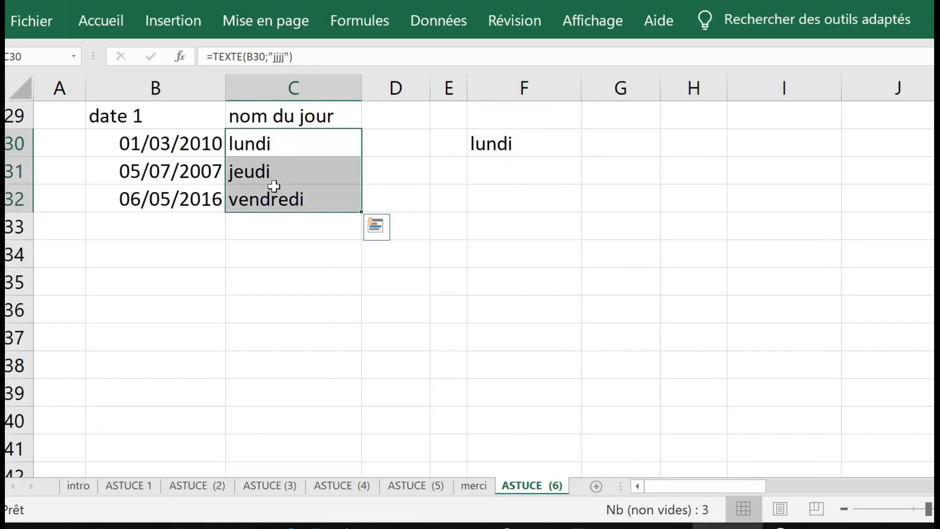
left_click(302, 150)
left_click_drag(302, 149, 300, 199)
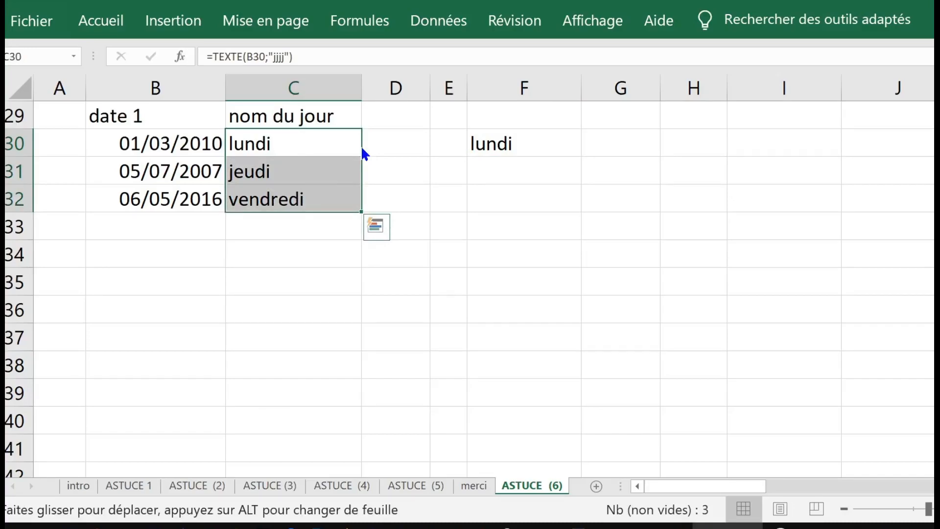
left_click_drag(362, 148, 705, 146)
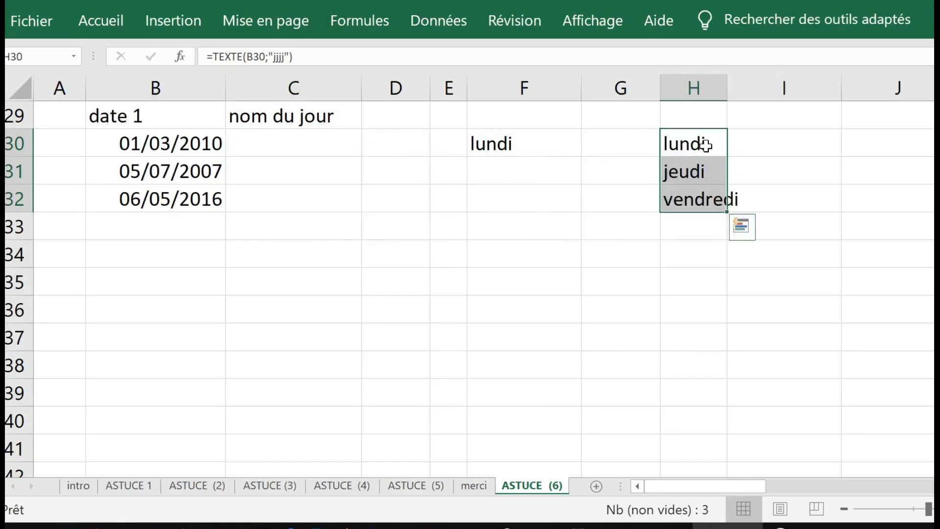
Check the formula in H30 and undo the move of the day names
double_click(706, 145)
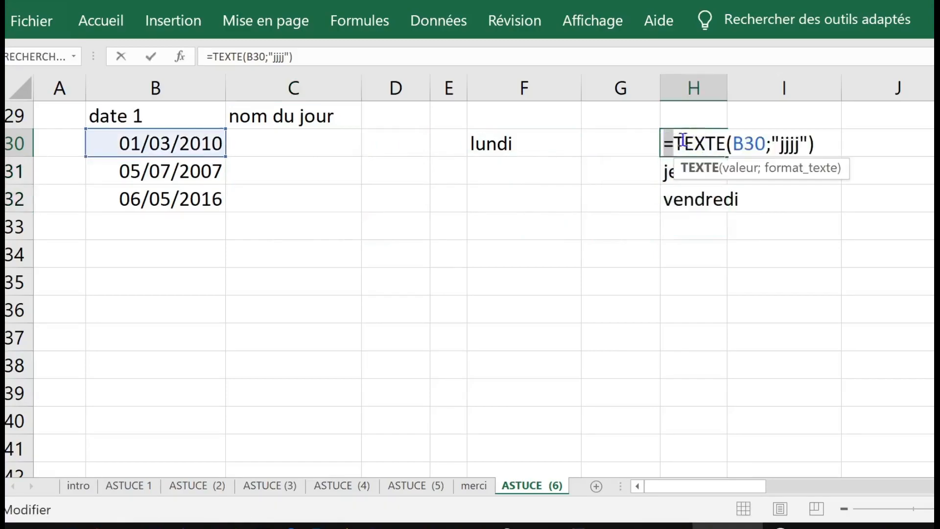
left_click_drag(664, 143, 854, 140)
key("Return")
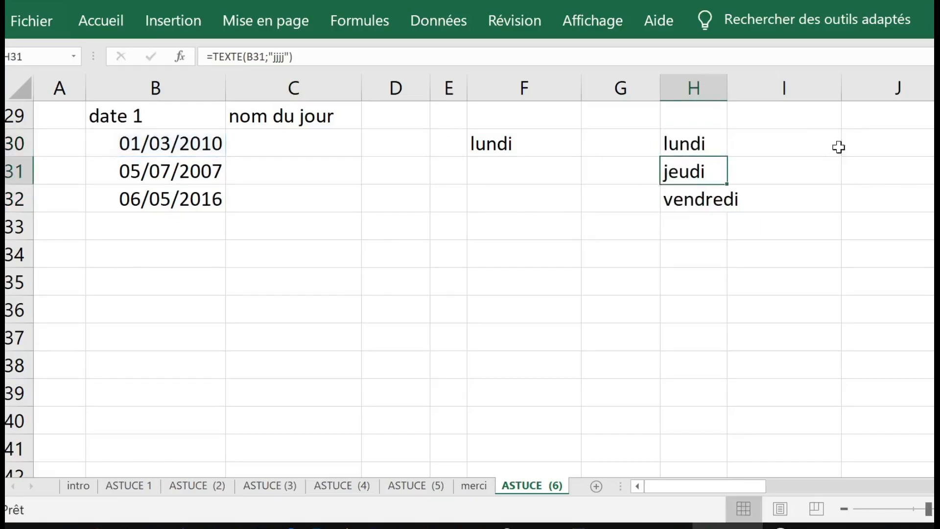
key("Up")
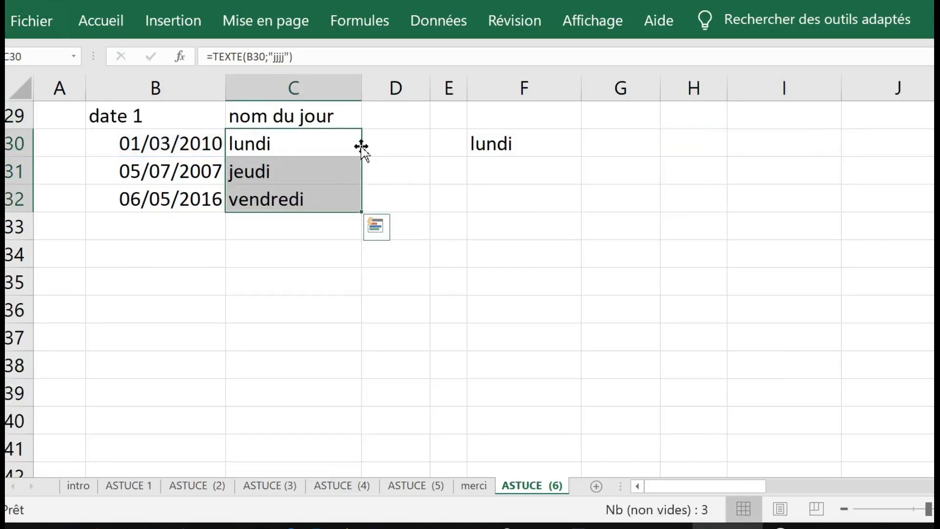
Copy the day names in C30:C32 to I30:I32 as values only and open the merci sheet
left_click_drag(362, 146, 785, 157)
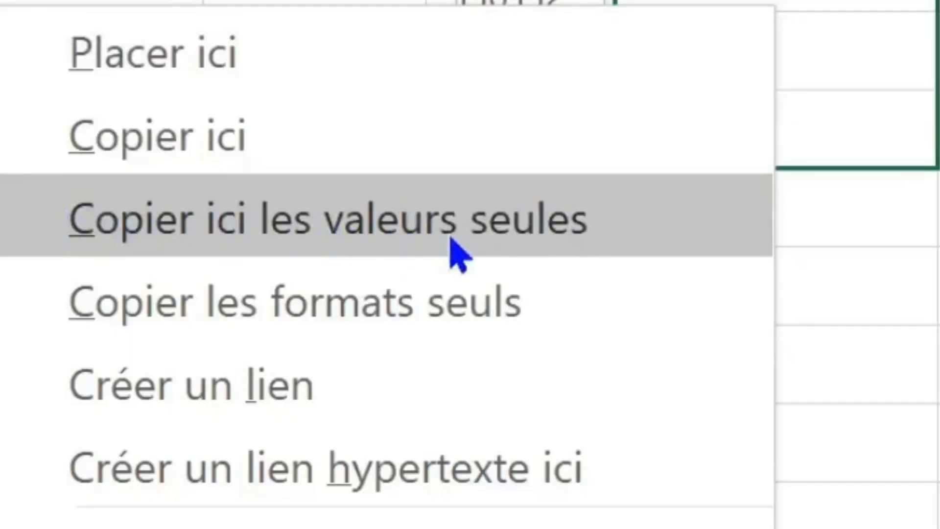
left_click(451, 237)
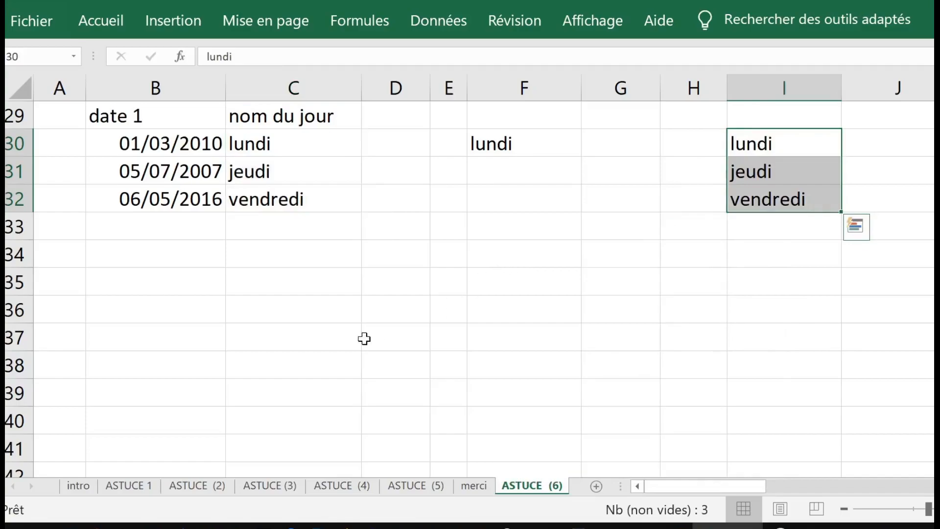
left_click(475, 485)
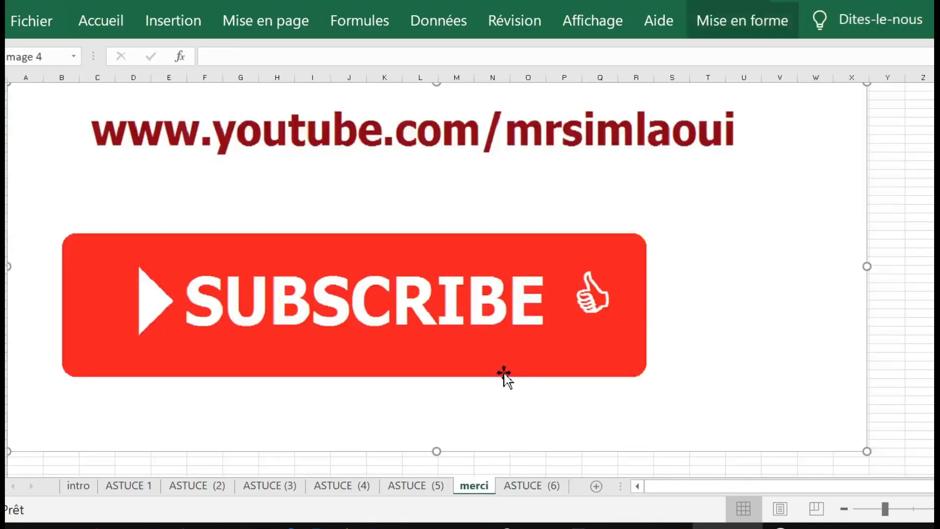